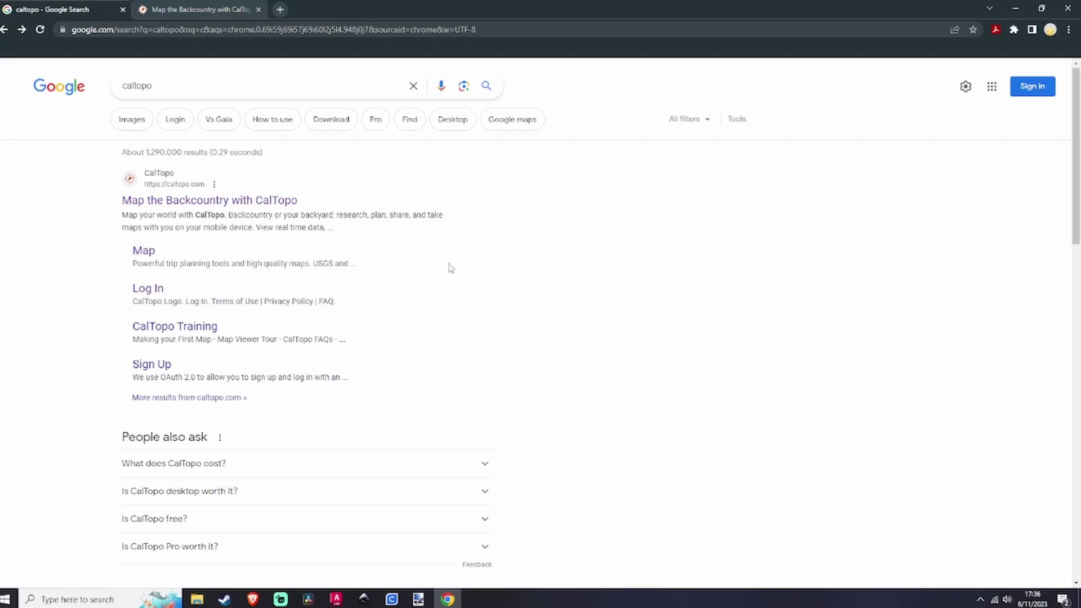
# - Switch from the Google results to the open CalTopo tab and start a new map
pyautogui.click(201, 11)
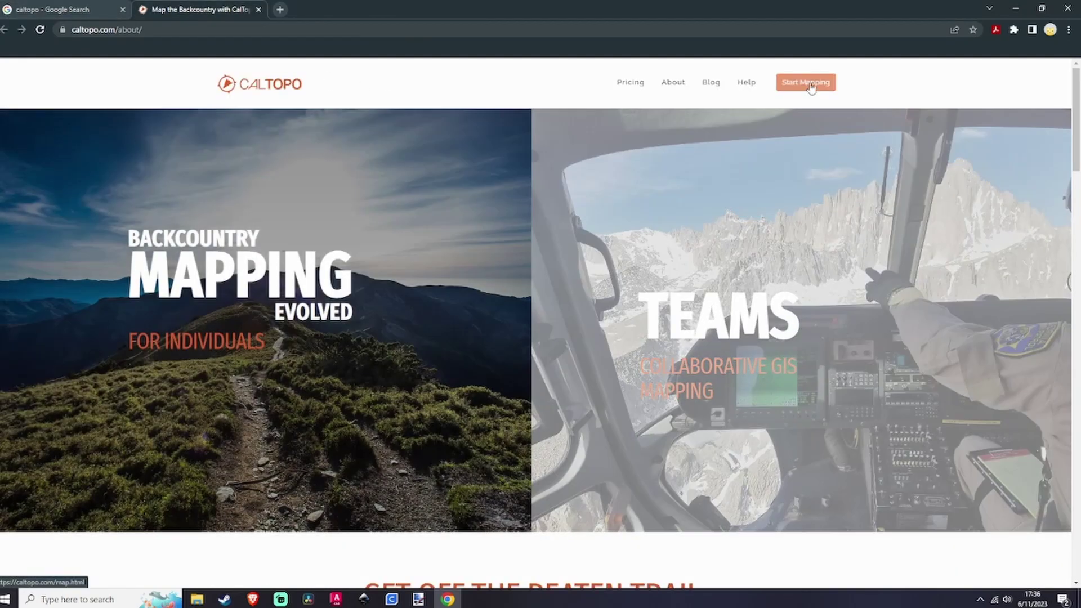
pyautogui.click(810, 88)
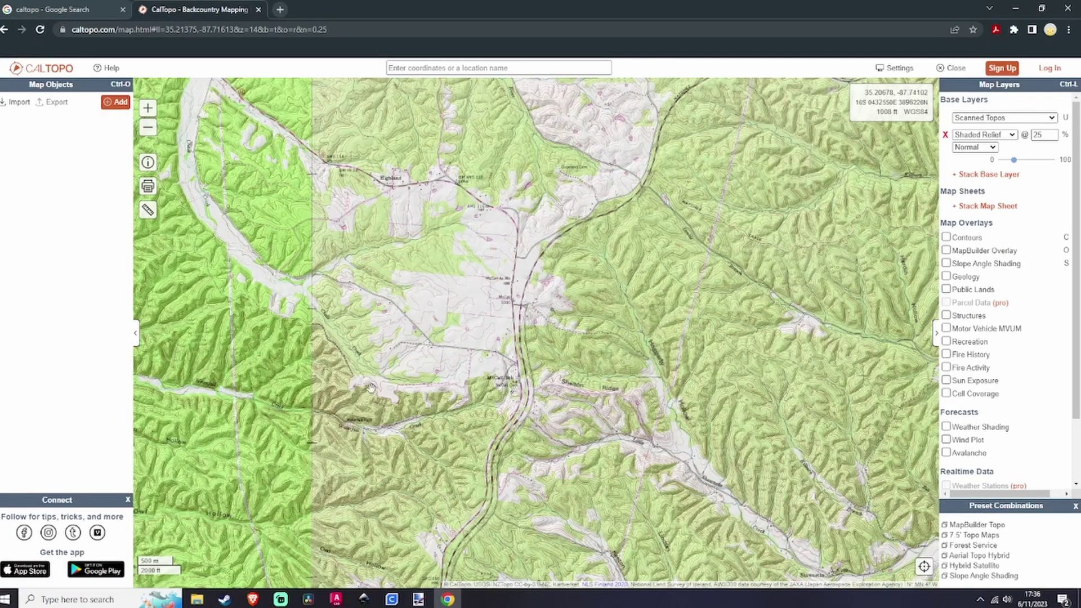
# - Switch the base map to MapBuilder Topo and pan the Waynesboro area toward the centre
pyautogui.scroll(-2, 582, 446)
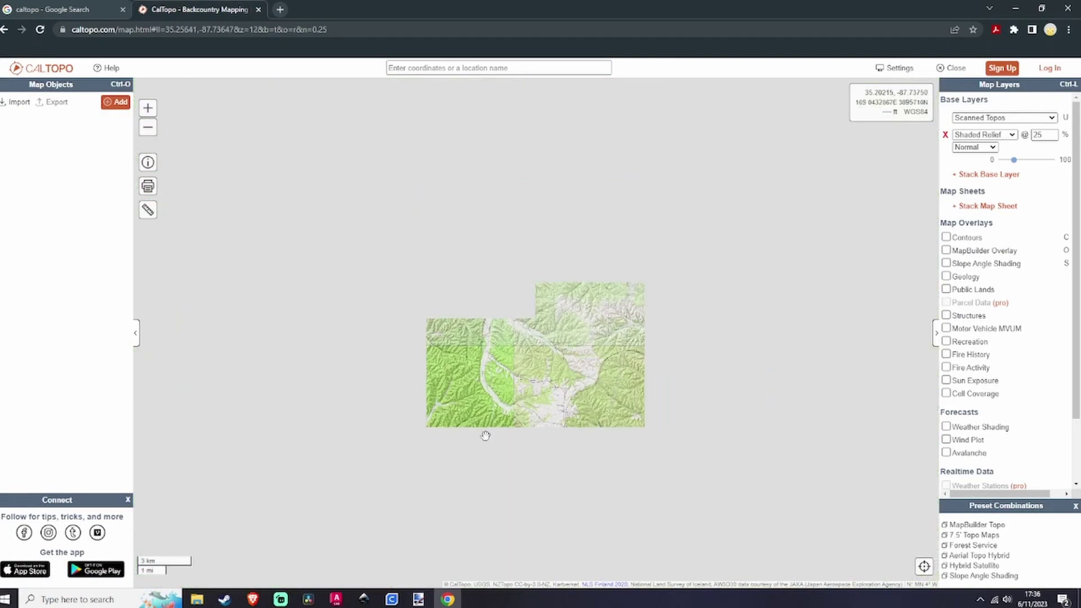
pyautogui.click(976, 524)
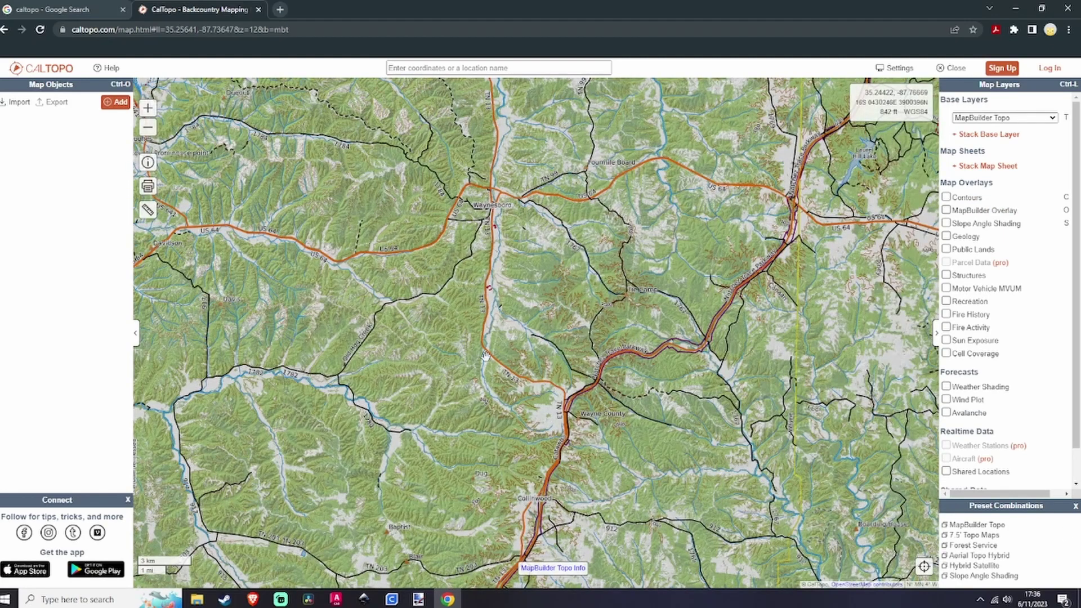
pyautogui.moveTo(506, 217); pyautogui.dragTo(543, 352)
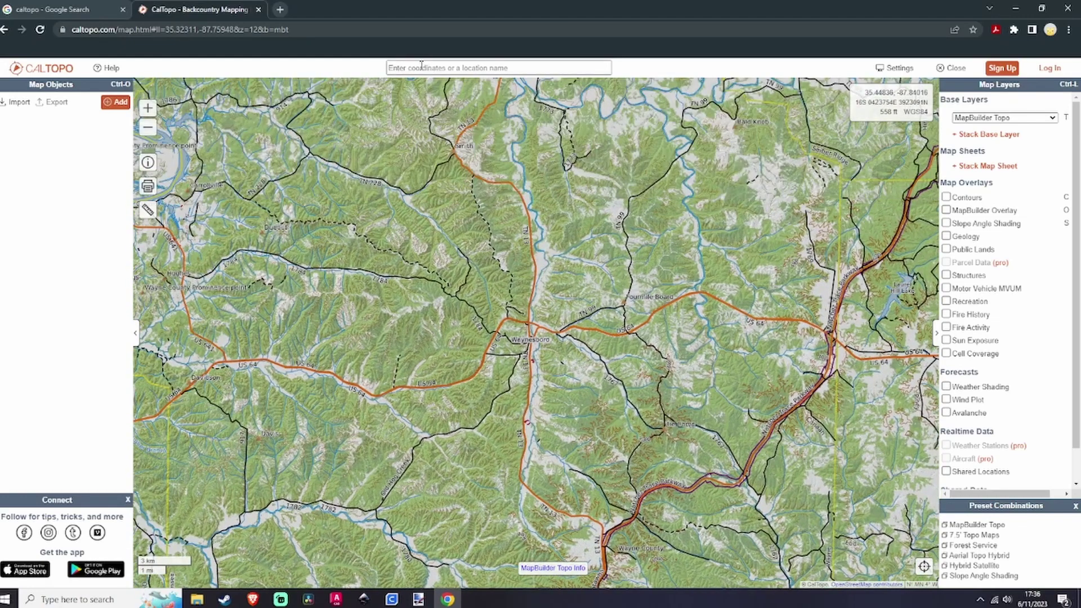
pyautogui.moveTo(428, 66)
# - Apply the 7.5' Topo Maps preset to show scanned USGS topos
pyautogui.scroll(1, 575, 341)
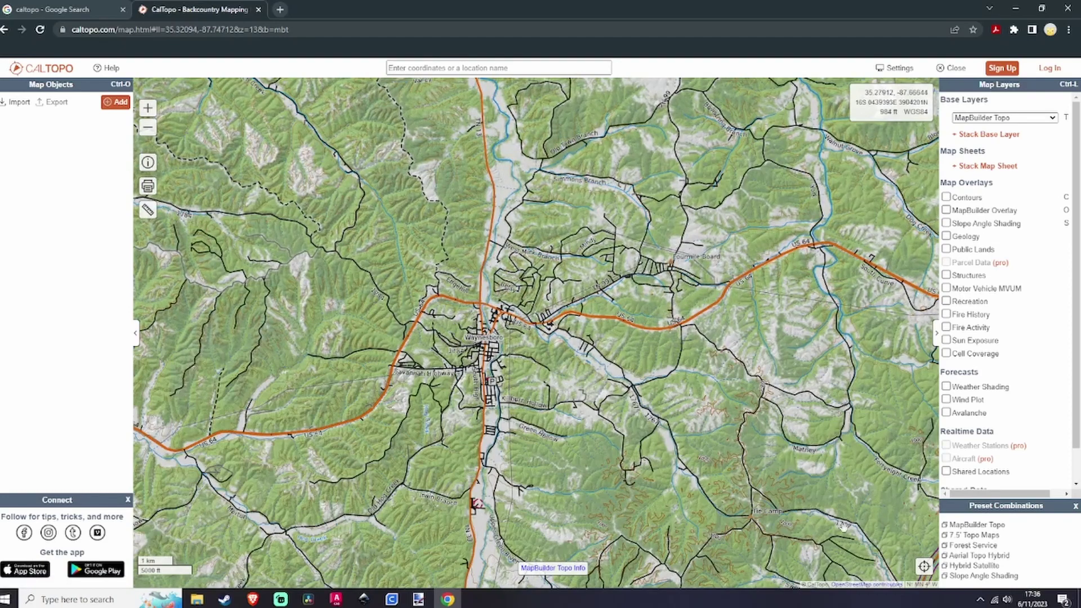
pyautogui.click(967, 536)
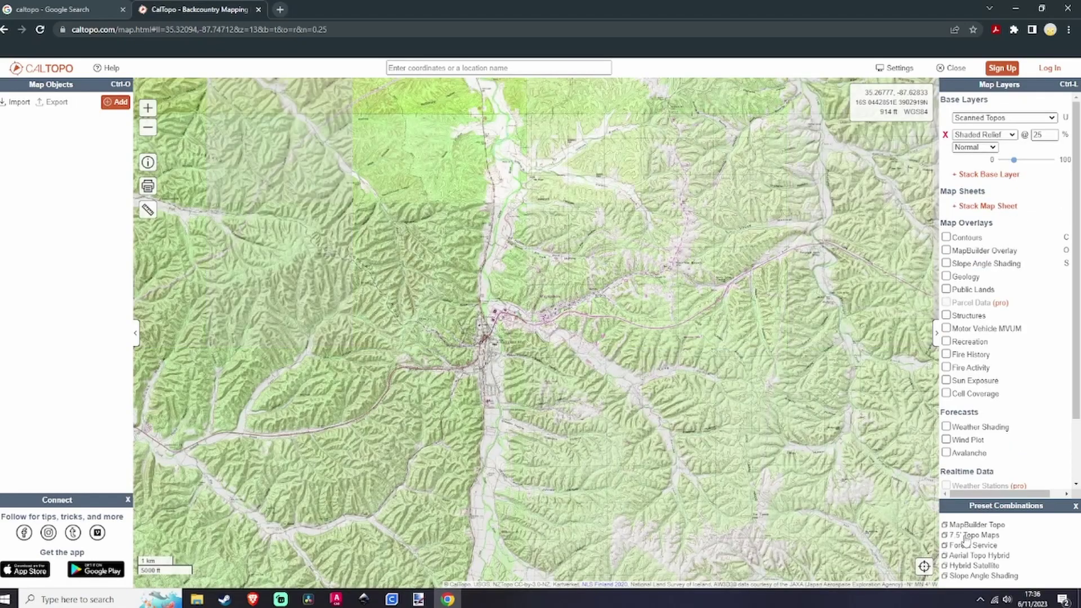
pyautogui.scroll(2, 586, 366)
pyautogui.scroll(-2, 734, 347)
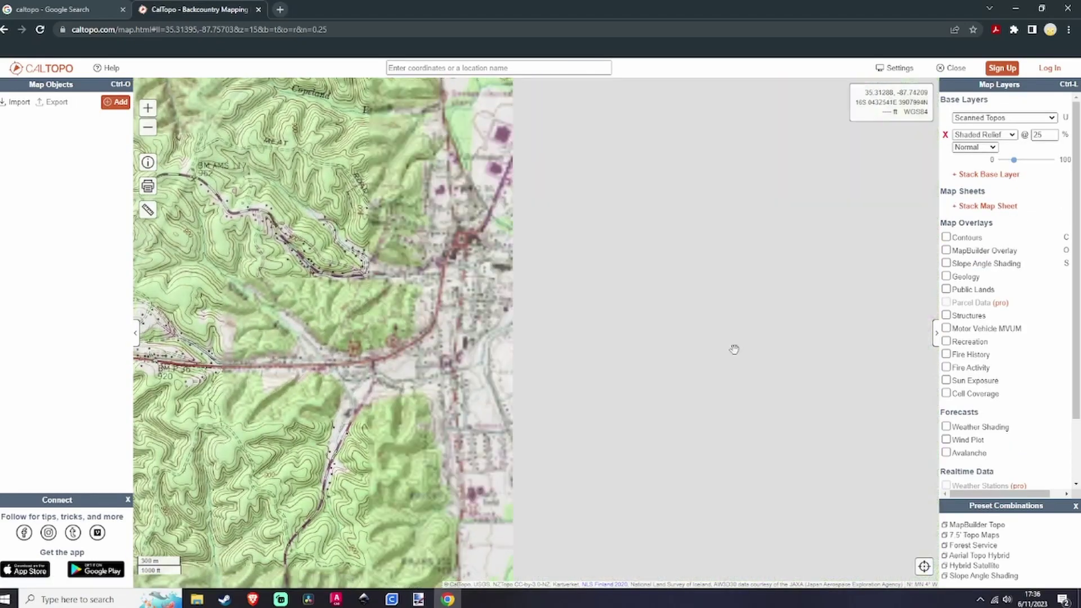
pyautogui.scroll(2, 711, 343)
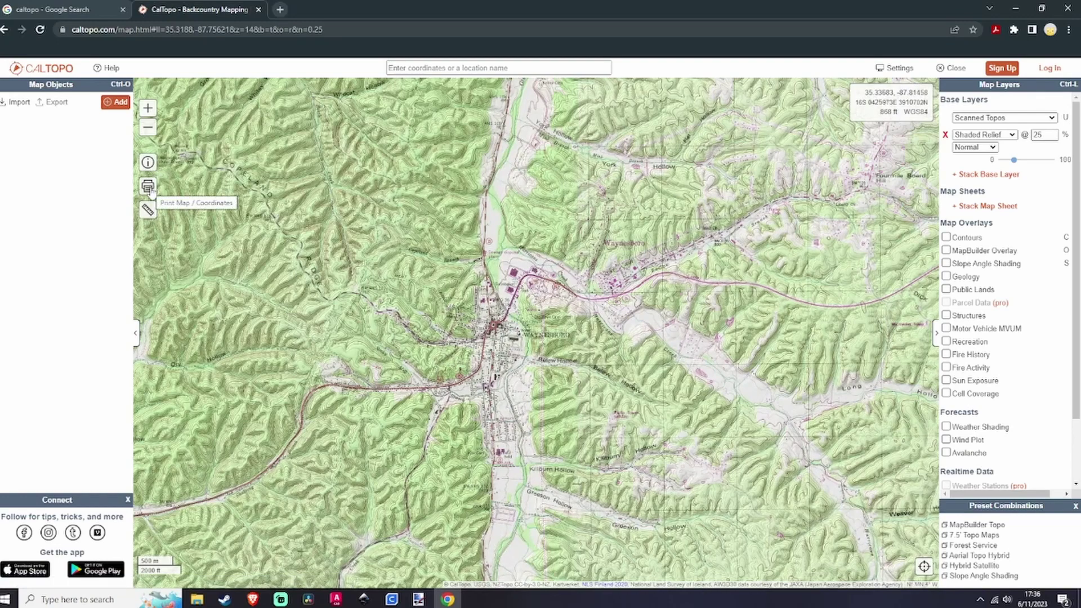
# - Open print setup, move the print frame over Waynesboro, and set scale to 1:50,000
pyautogui.click(148, 187)
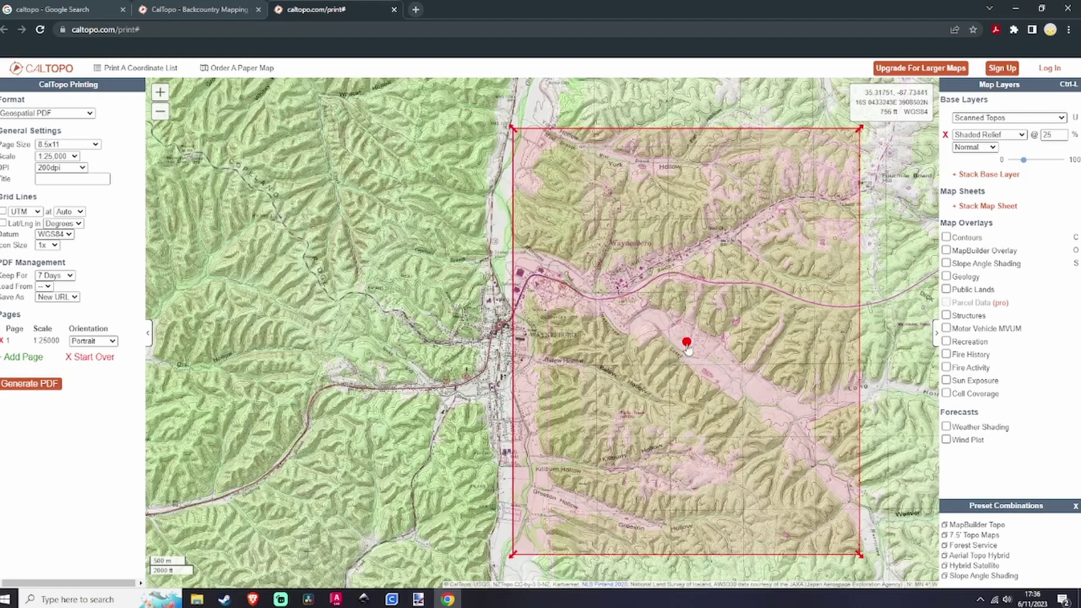
pyautogui.moveTo(686, 341); pyautogui.dragTo(509, 341)
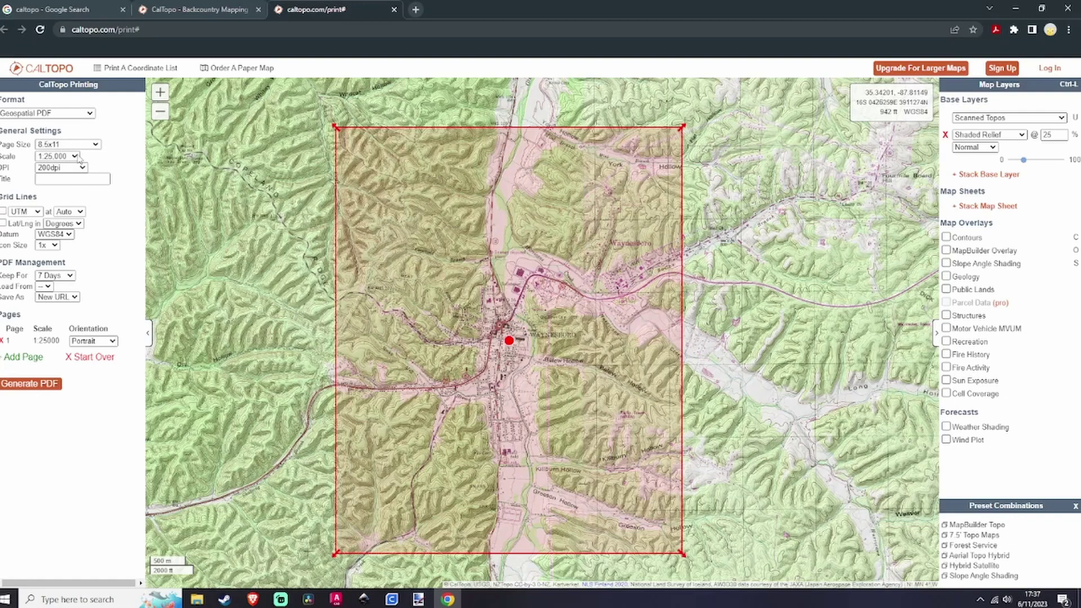
pyautogui.click(76, 156)
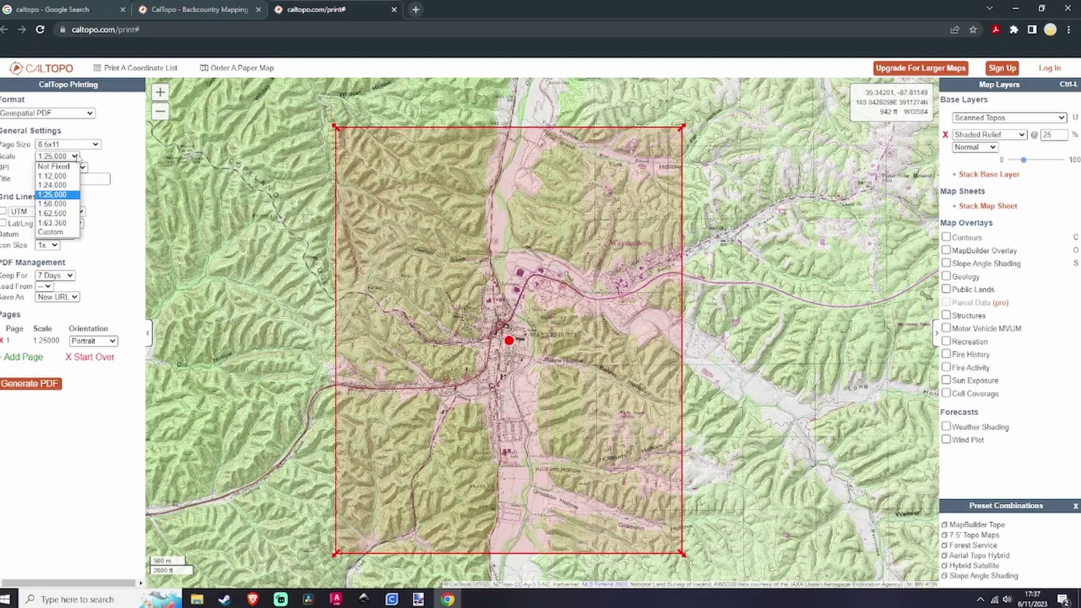
pyautogui.click(54, 203)
pyautogui.scroll(-2, 447, 443)
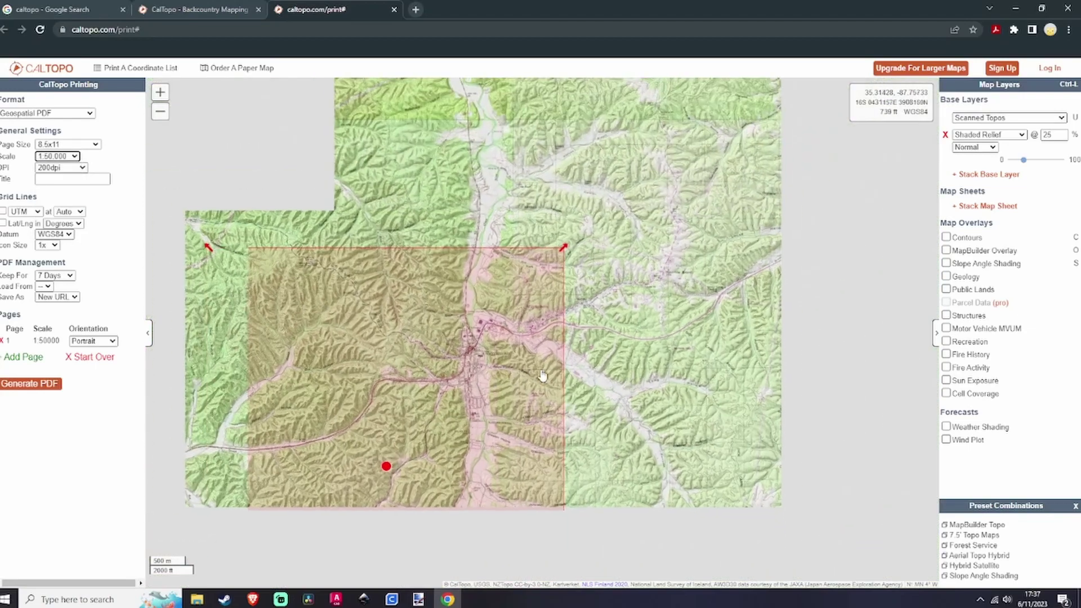
pyautogui.scroll(1, 623, 438)
pyautogui.scroll(1, 415, 449)
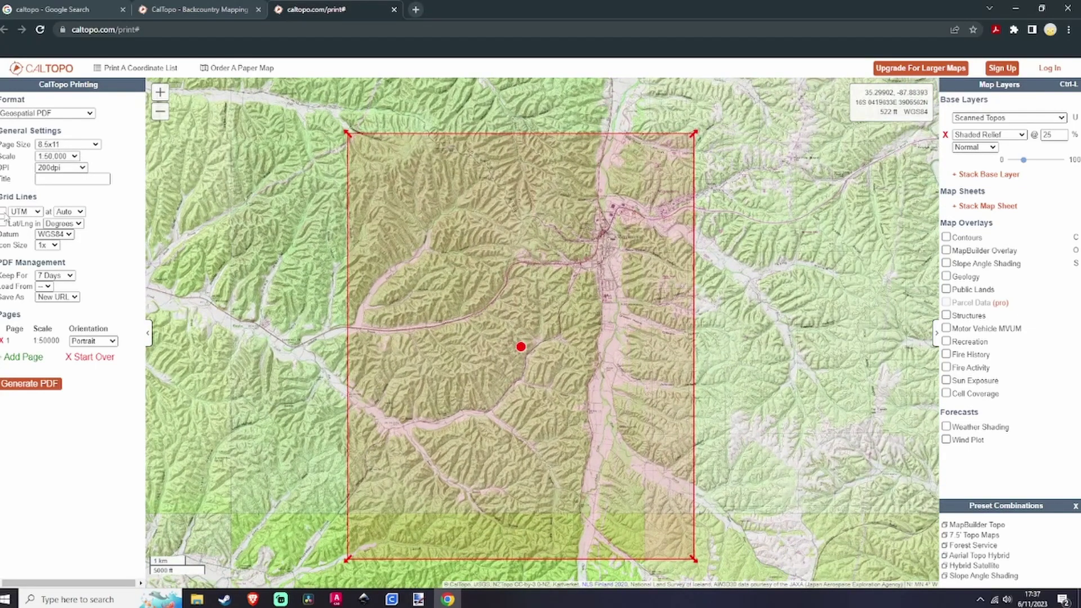
# - Enable UTM grid lines and change the print scale to 1:25,000
pyautogui.click(3, 211)
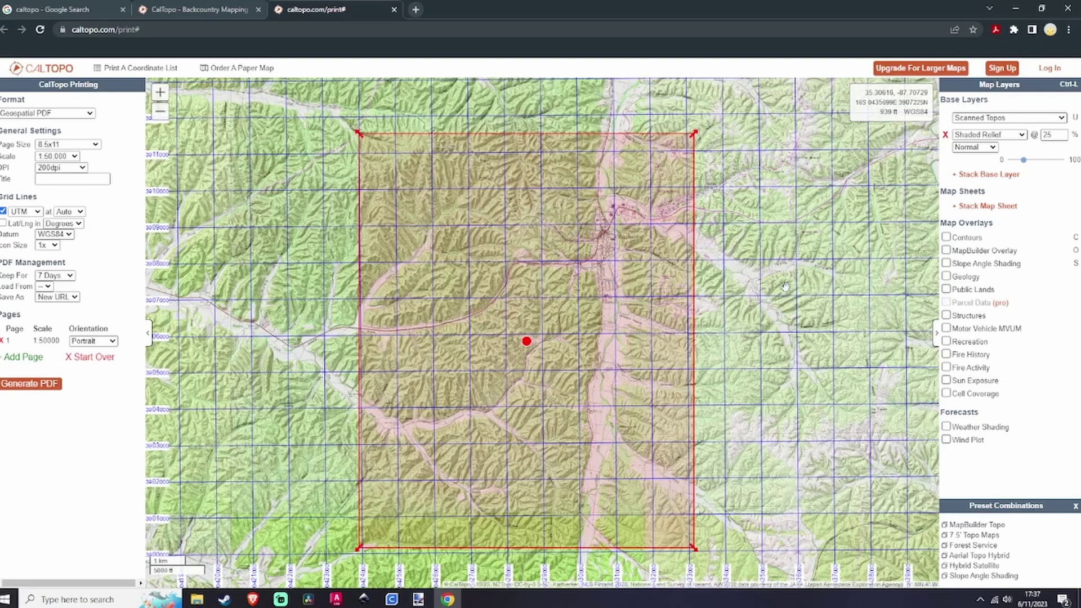
pyautogui.scroll(1, 560, 462)
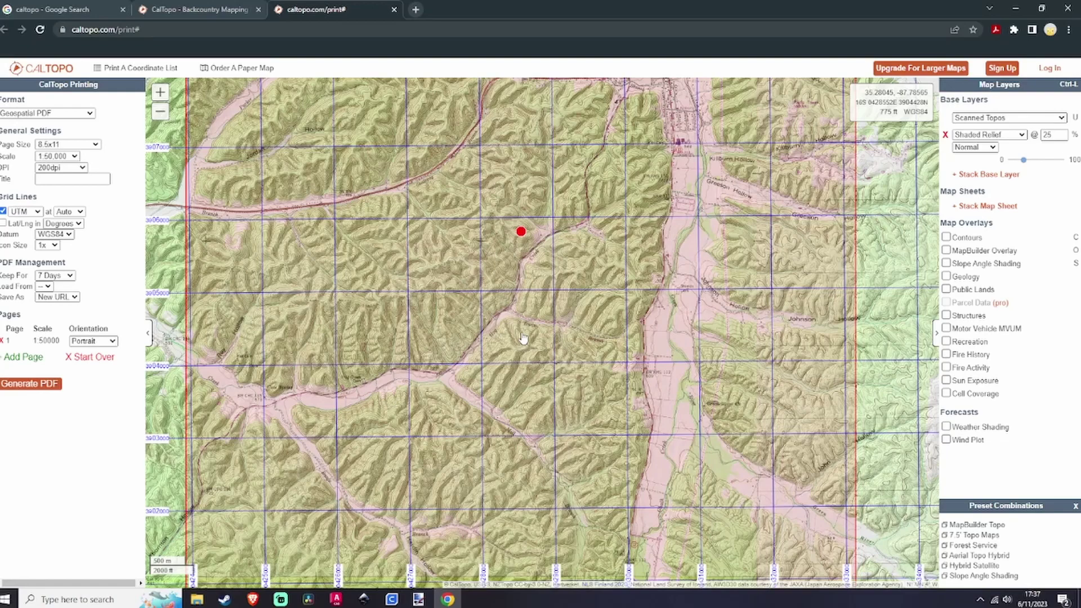
pyautogui.click(78, 157)
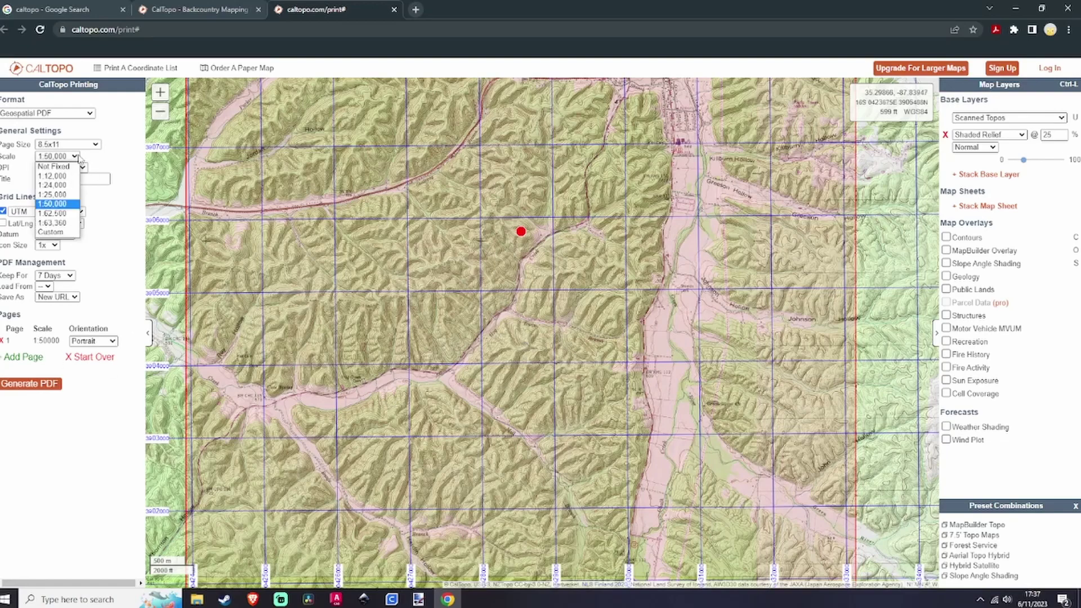
pyautogui.click(63, 196)
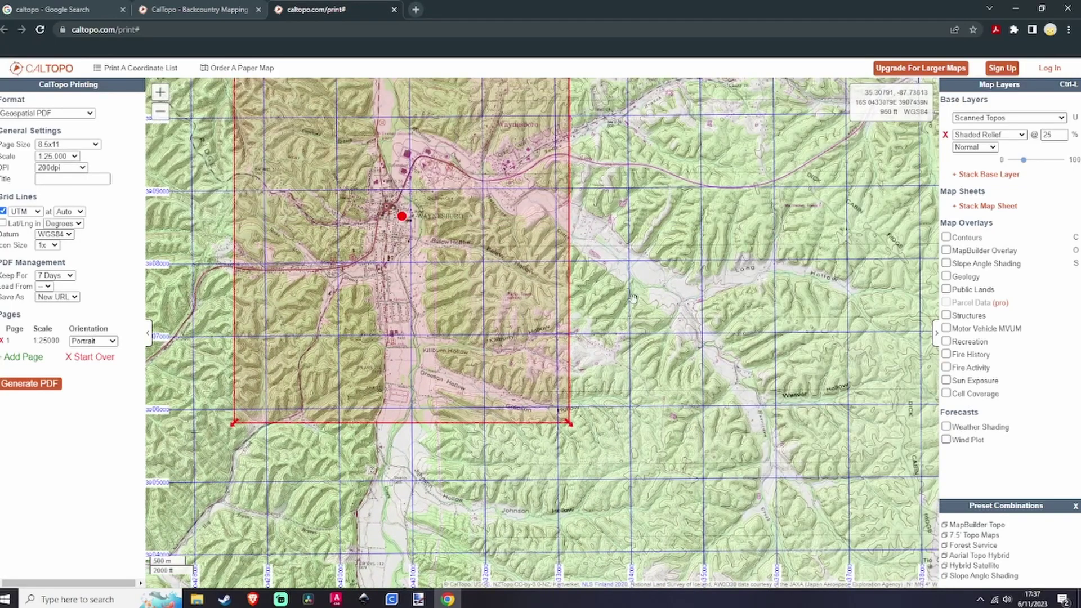
pyautogui.scroll(-1, 458, 306)
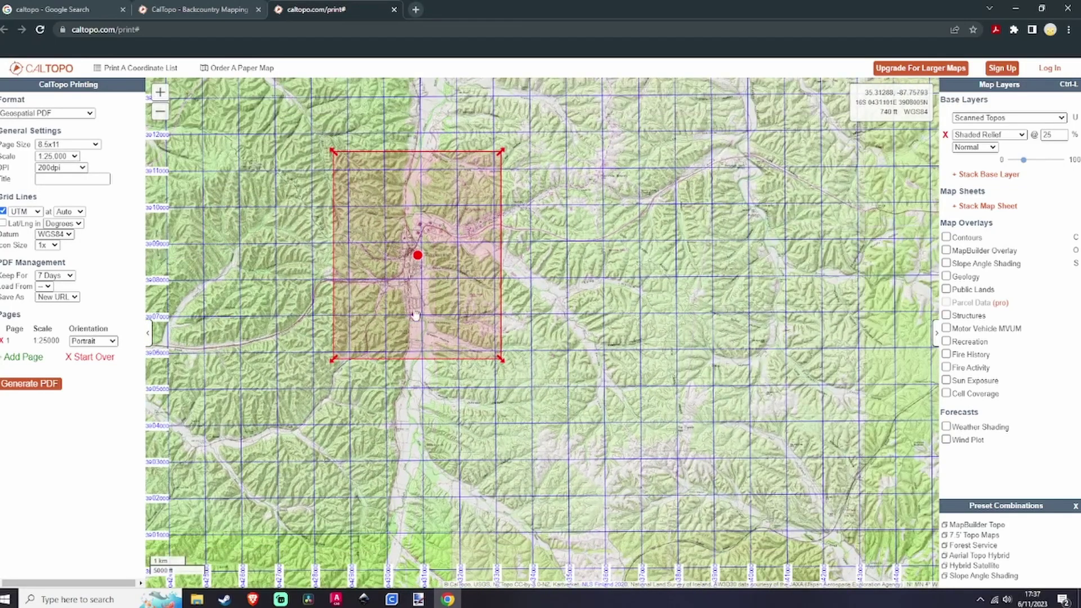
pyautogui.scroll(1, 403, 229)
pyautogui.scroll(1, 441, 231)
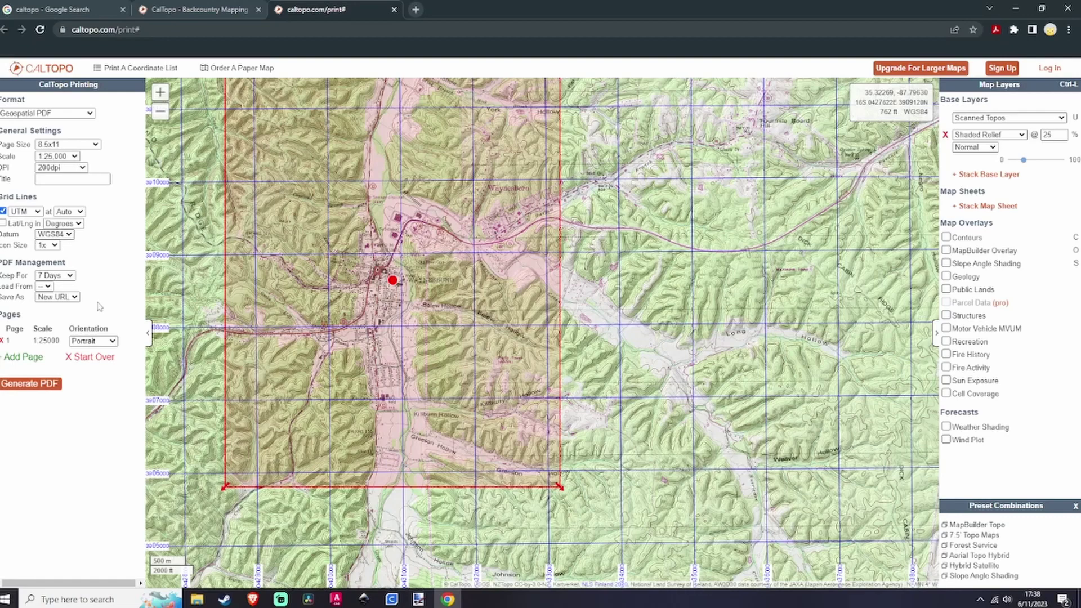
# - Keep grid spacing on Auto and datum WGS84, recentring the print area
pyautogui.click(82, 213)
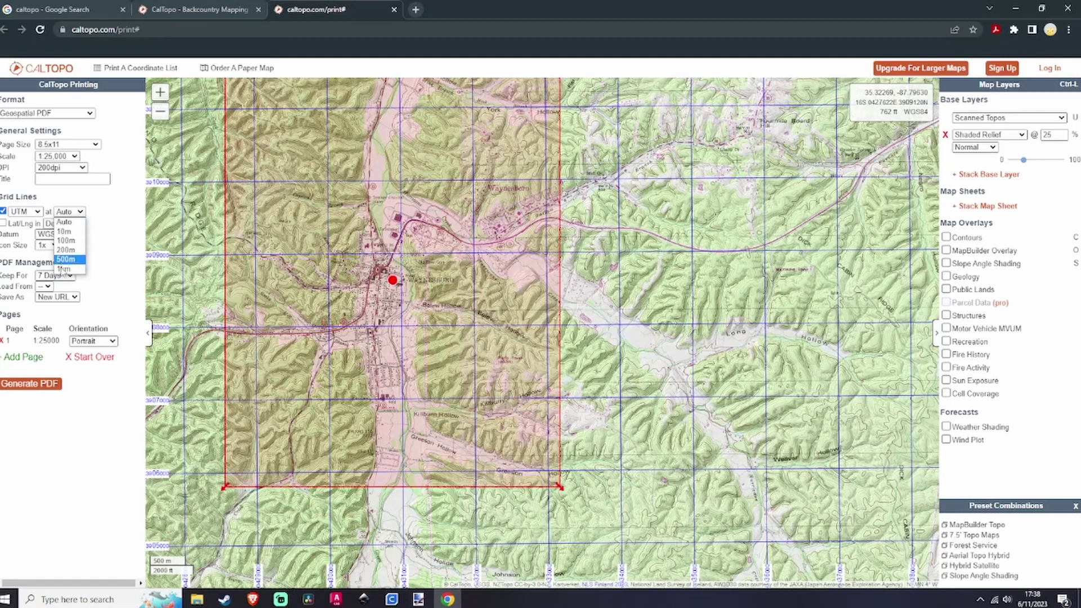
pyautogui.click(72, 222)
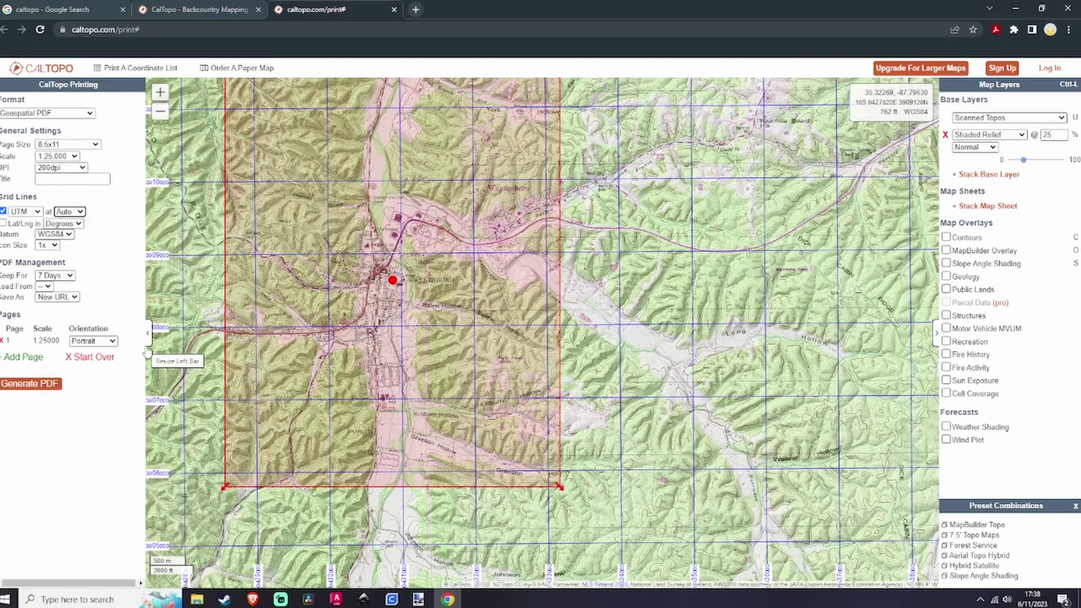
pyautogui.moveTo(348, 397); pyautogui.dragTo(463, 393)
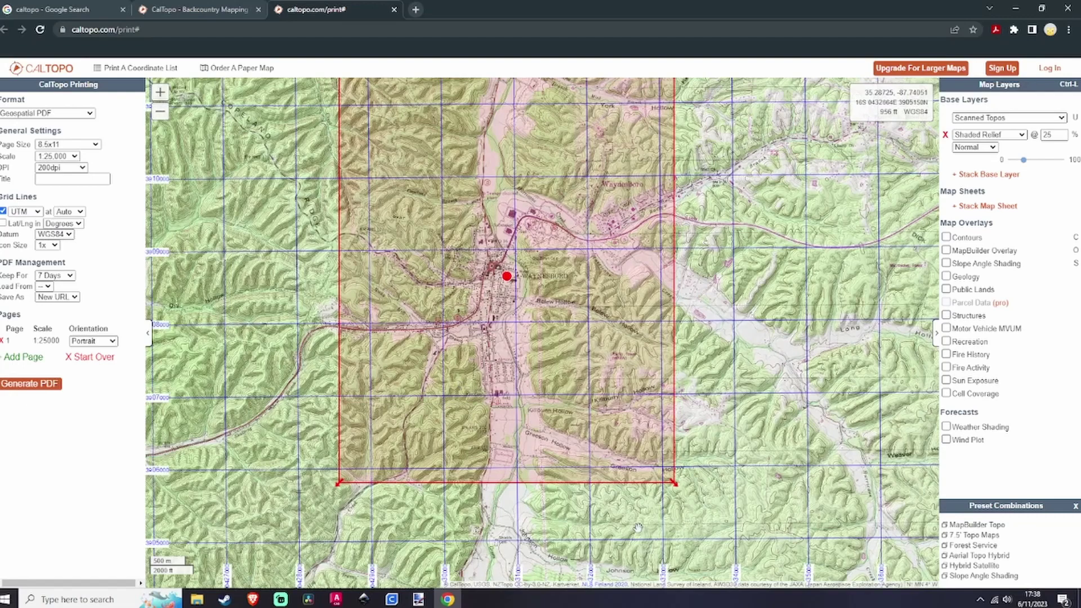
pyautogui.click(63, 236)
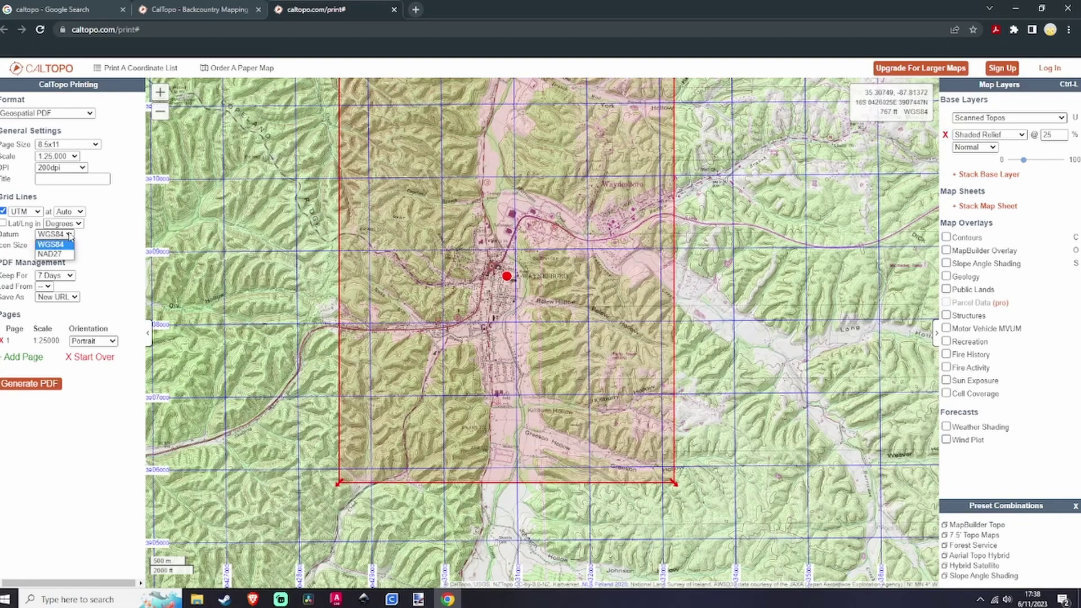
pyautogui.click(55, 267)
# - Switch the grid lines to USNG and generate the geospatial PDF
pyautogui.click(33, 212)
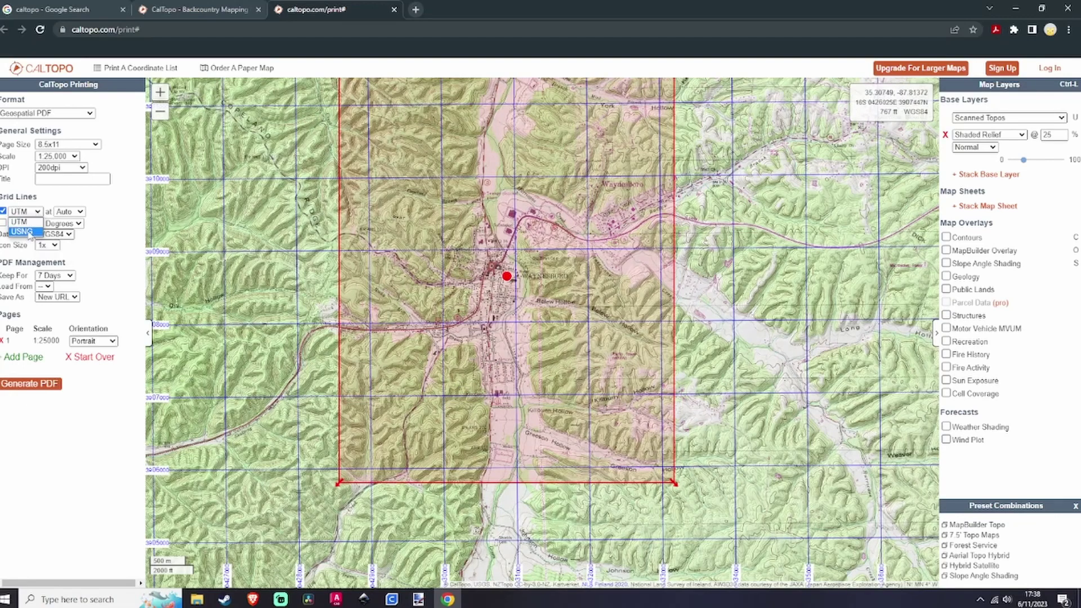
pyautogui.click(22, 232)
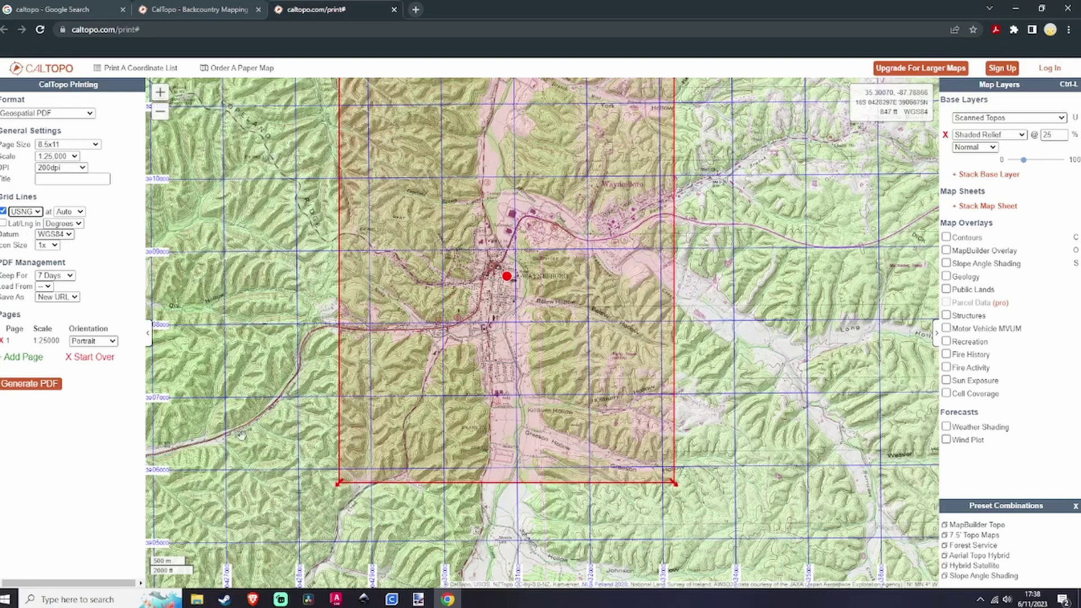
pyautogui.click(30, 383)
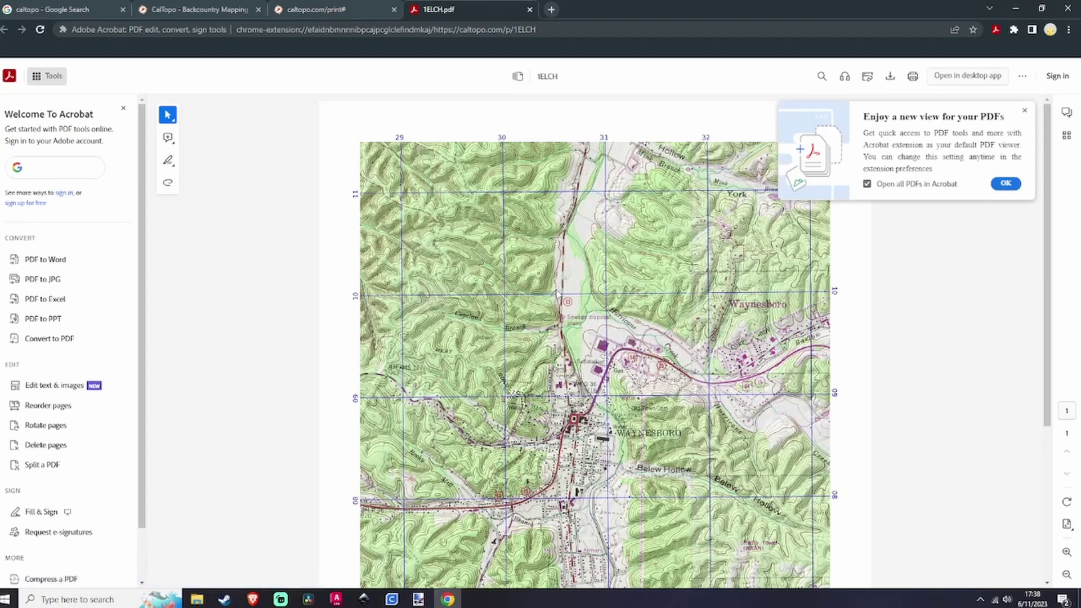
# - Dismiss the new viewer popup and scroll through 1ELCH.pdf to check the USNG grid
pyautogui.scroll(-1, 603, 315)
pyautogui.click(1024, 112)
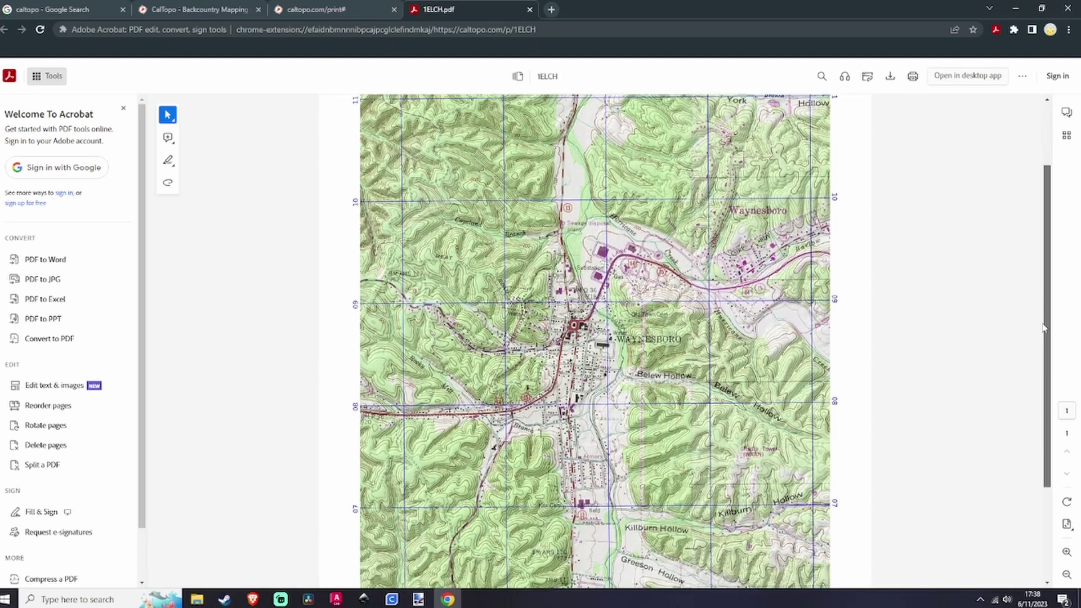
pyautogui.scroll(-3, 1032, 405)
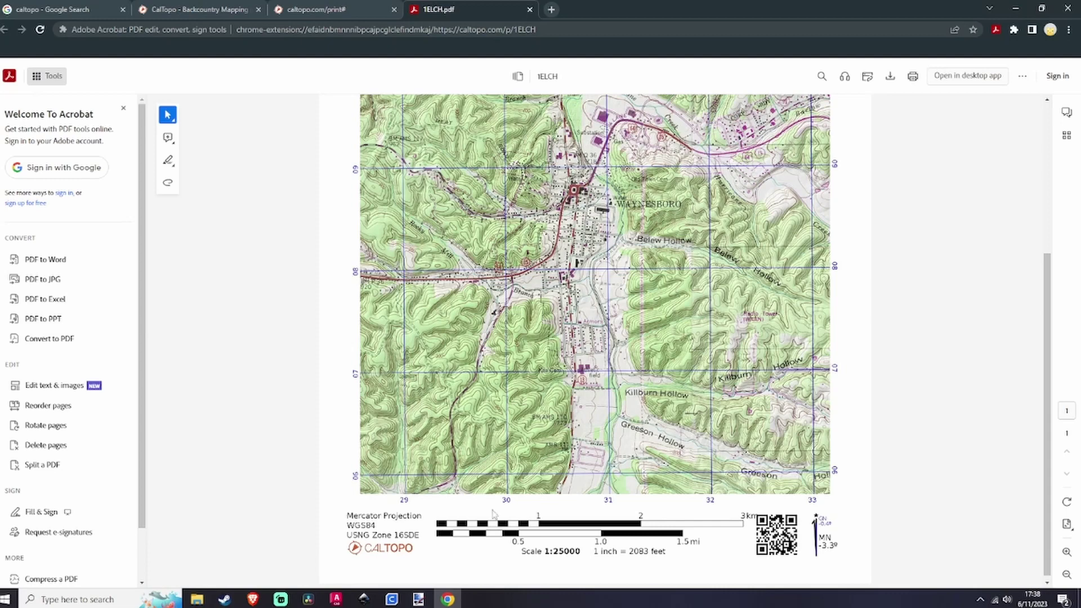
pyautogui.scroll(2, 487, 423)
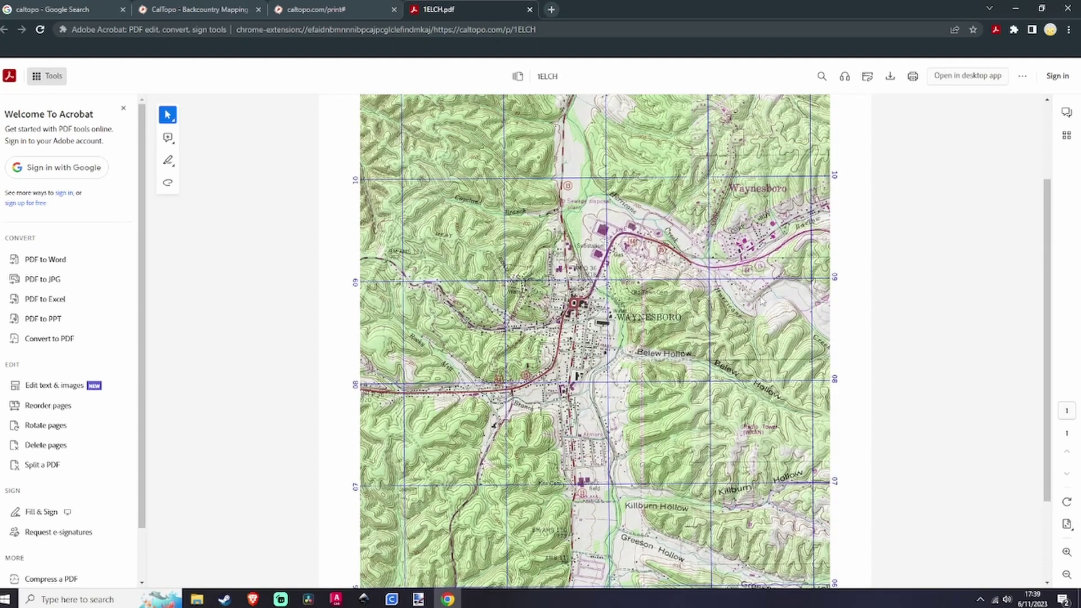
pyautogui.scroll(2, 675, 404)
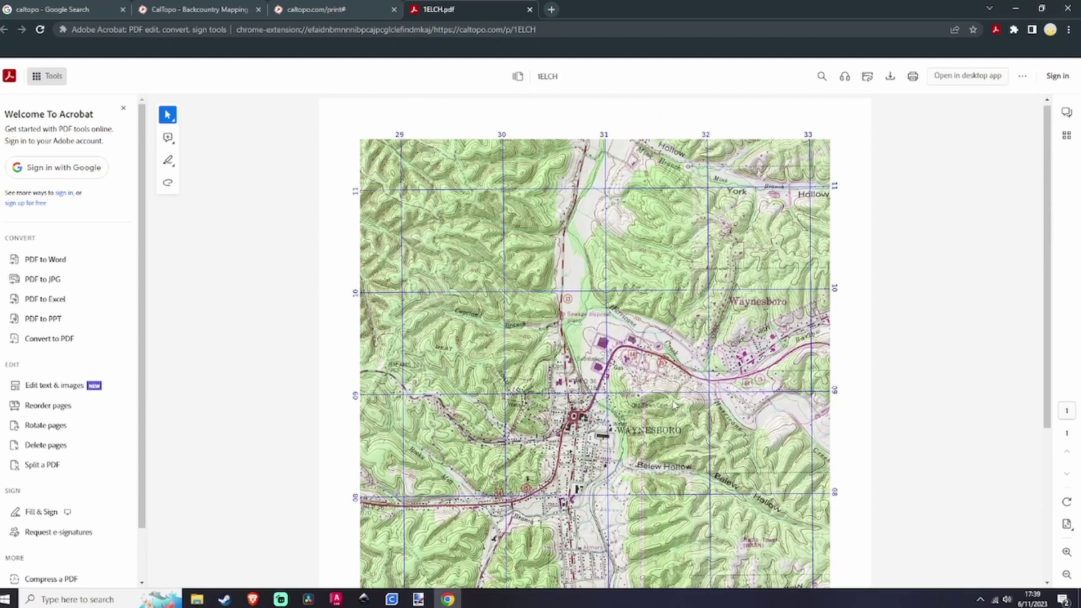